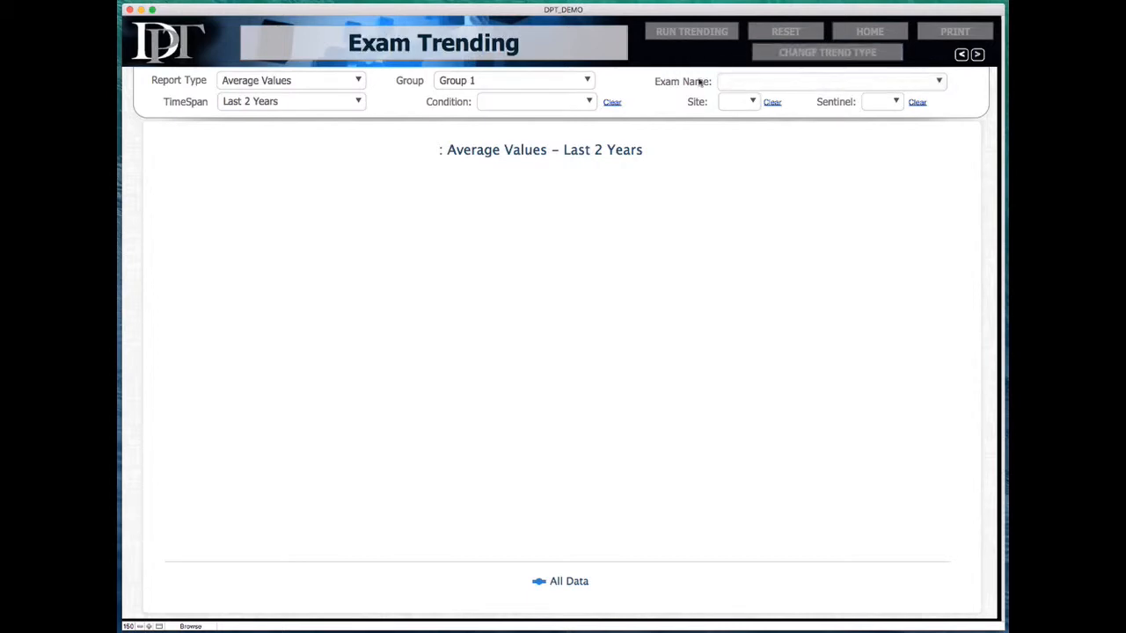
Step: Look at the Lab Trending test list, then return to Exam Trending and choose BMI (kg/m^2)
{"action": "left_click", "coordinate": [836, 84]}
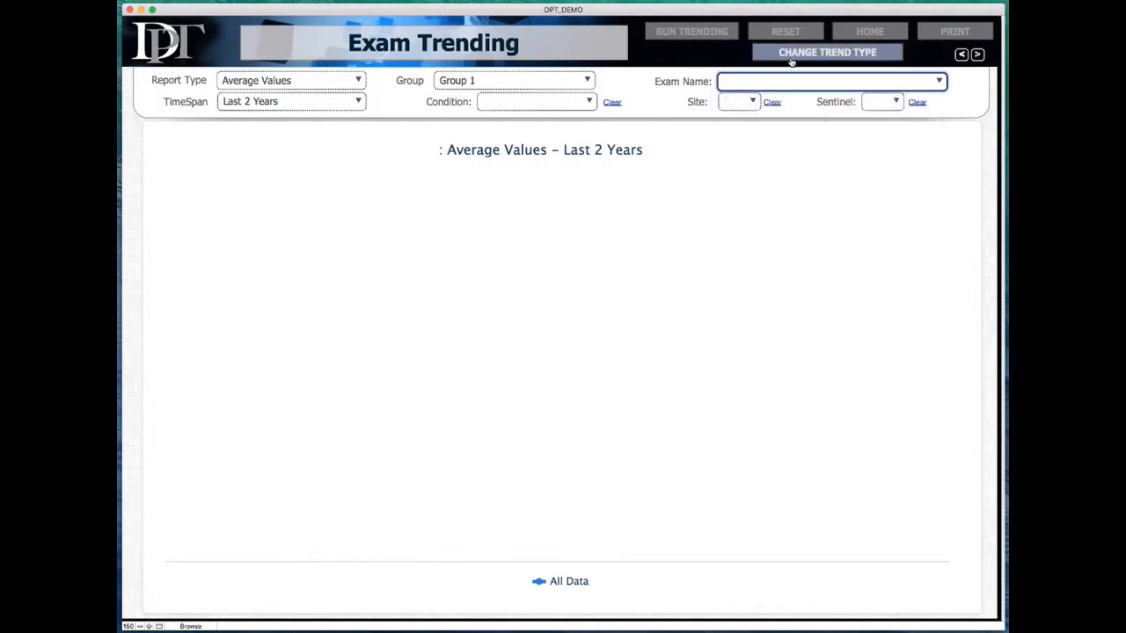
{"action": "left_click", "coordinate": [812, 57]}
{"action": "left_click", "coordinate": [816, 81]}
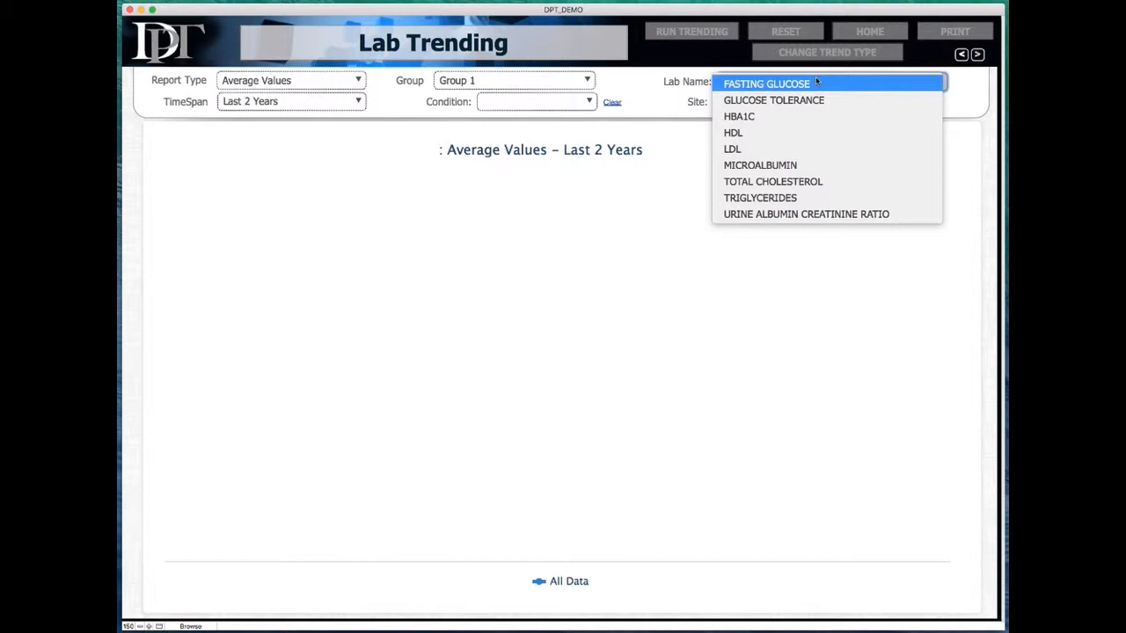
{"action": "left_click", "coordinate": [738, 57]}
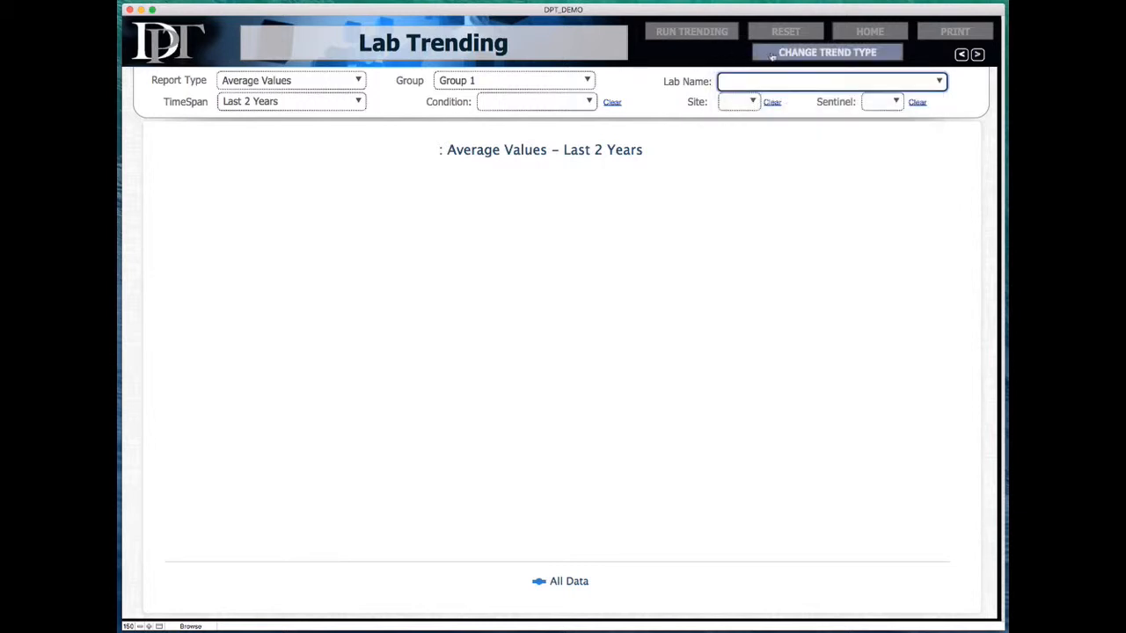
{"action": "left_click", "coordinate": [767, 52]}
{"action": "left_click", "coordinate": [744, 81]}
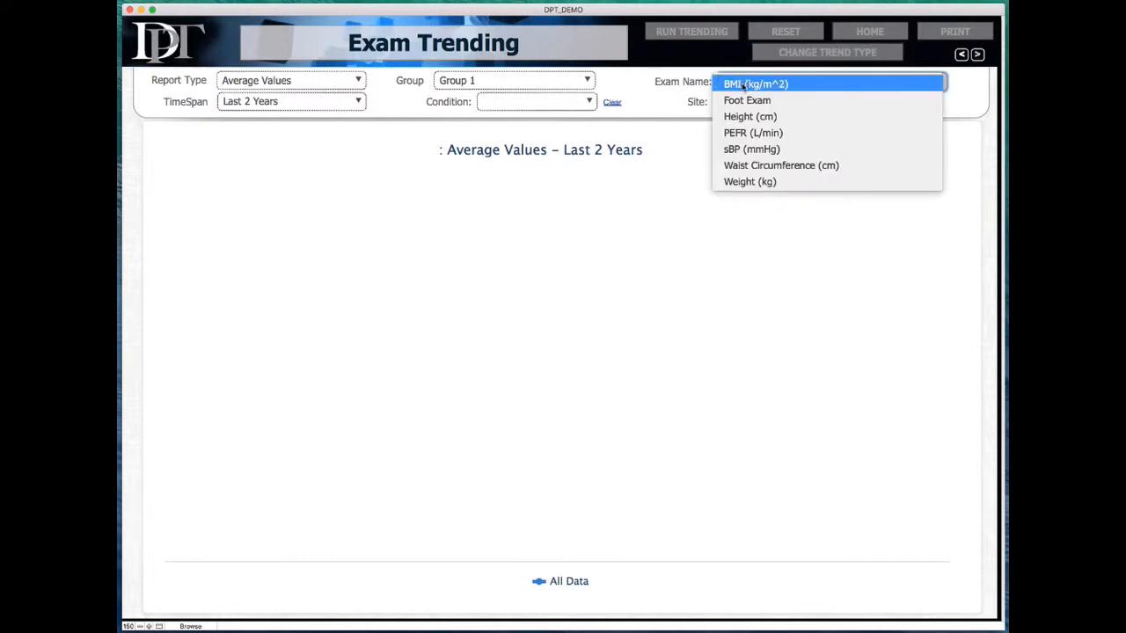
{"action": "left_click", "coordinate": [744, 82]}
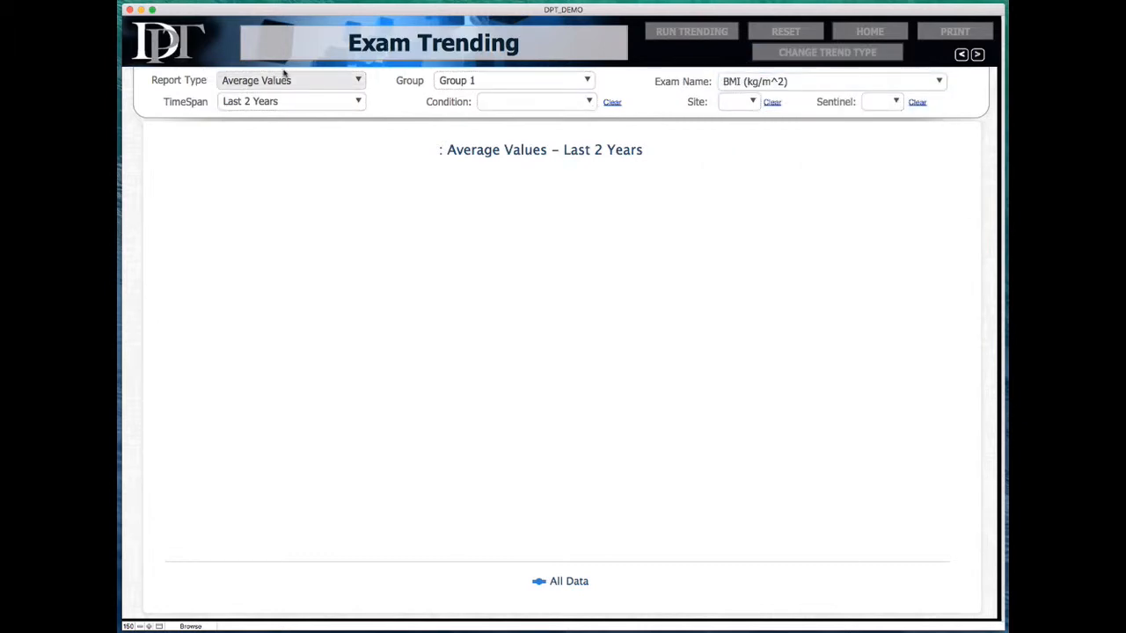
{"action": "left_click", "coordinate": [350, 80]}
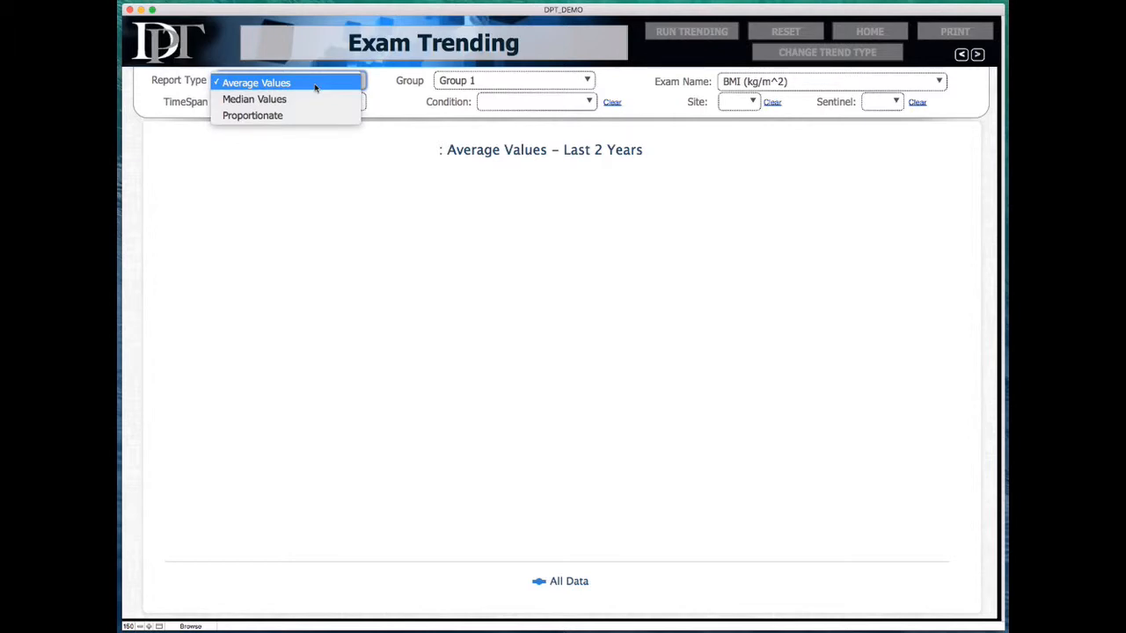
Step: Keep Average Values, Last 2 Years and Group 1 with no condition, then run the BMI trend
{"action": "left_click", "coordinate": [377, 80]}
{"action": "left_click", "coordinate": [357, 102]}
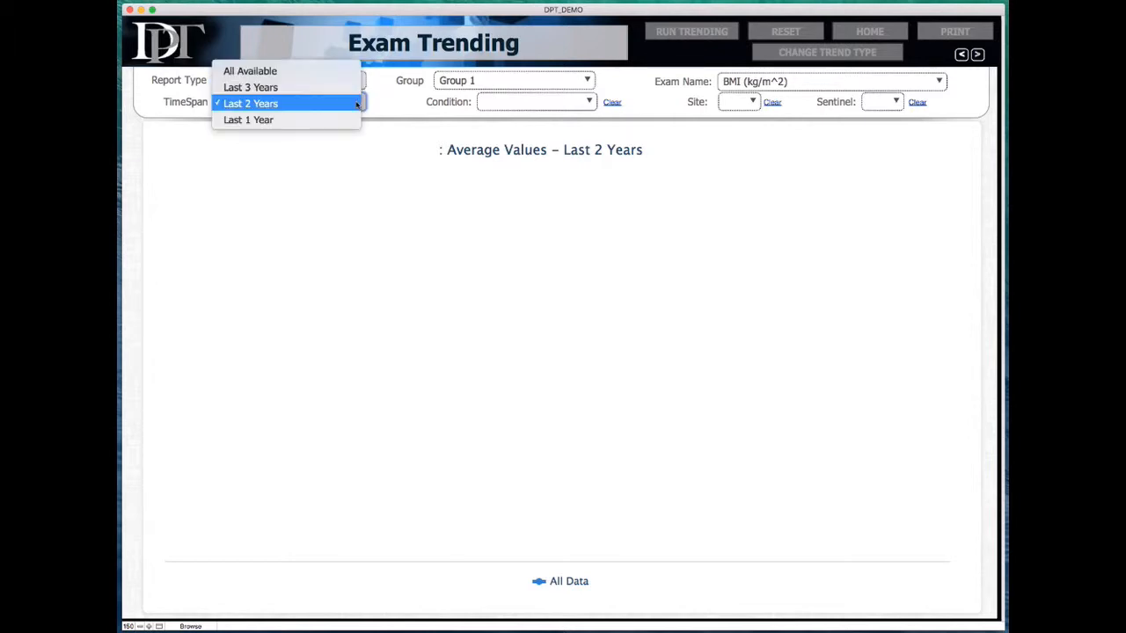
{"action": "left_click", "coordinate": [390, 107]}
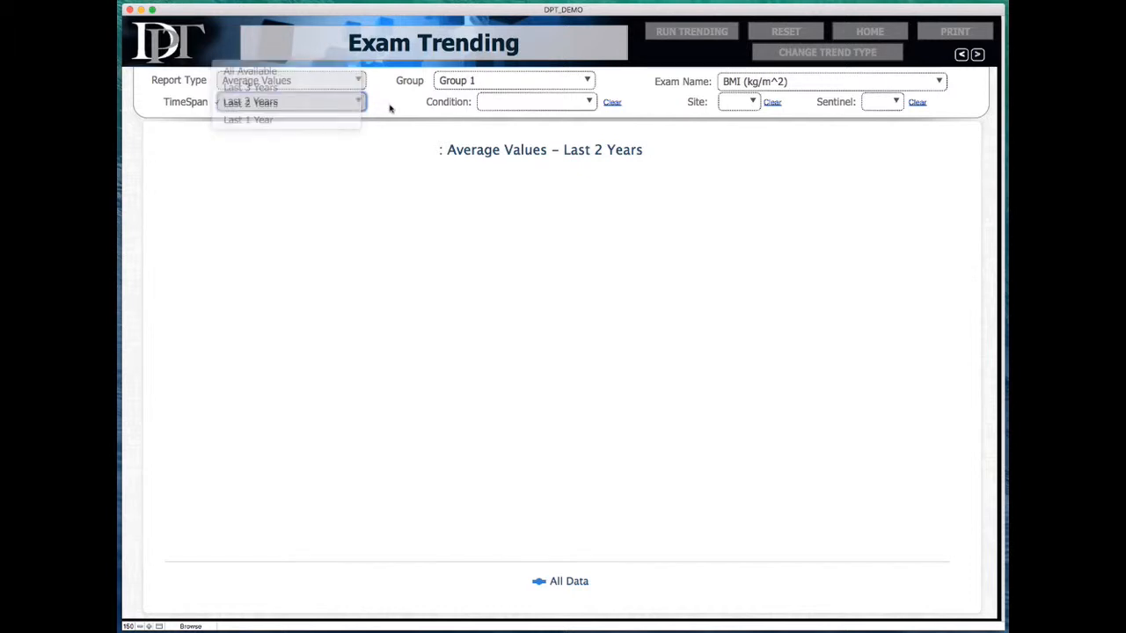
{"action": "left_click", "coordinate": [594, 80]}
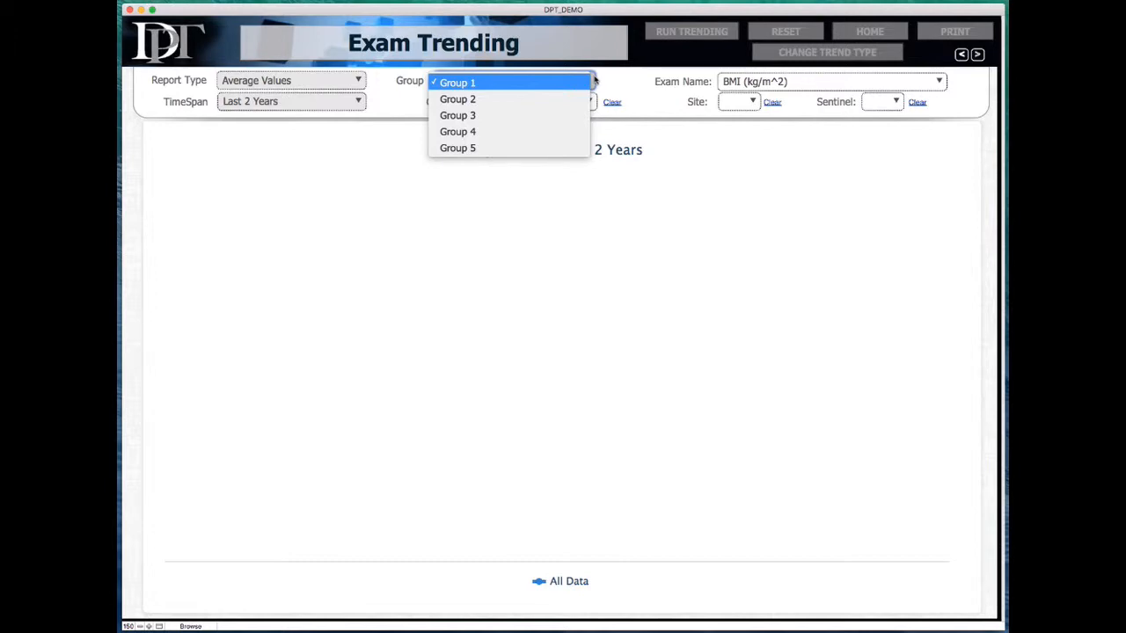
{"action": "left_click", "coordinate": [632, 87]}
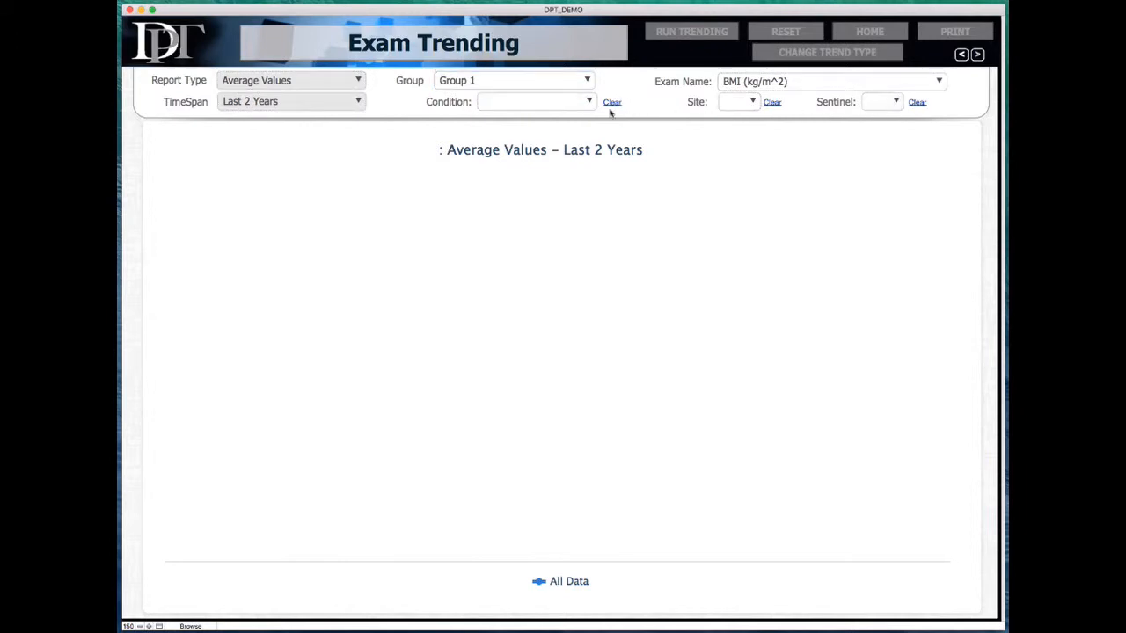
{"action": "left_click", "coordinate": [576, 106]}
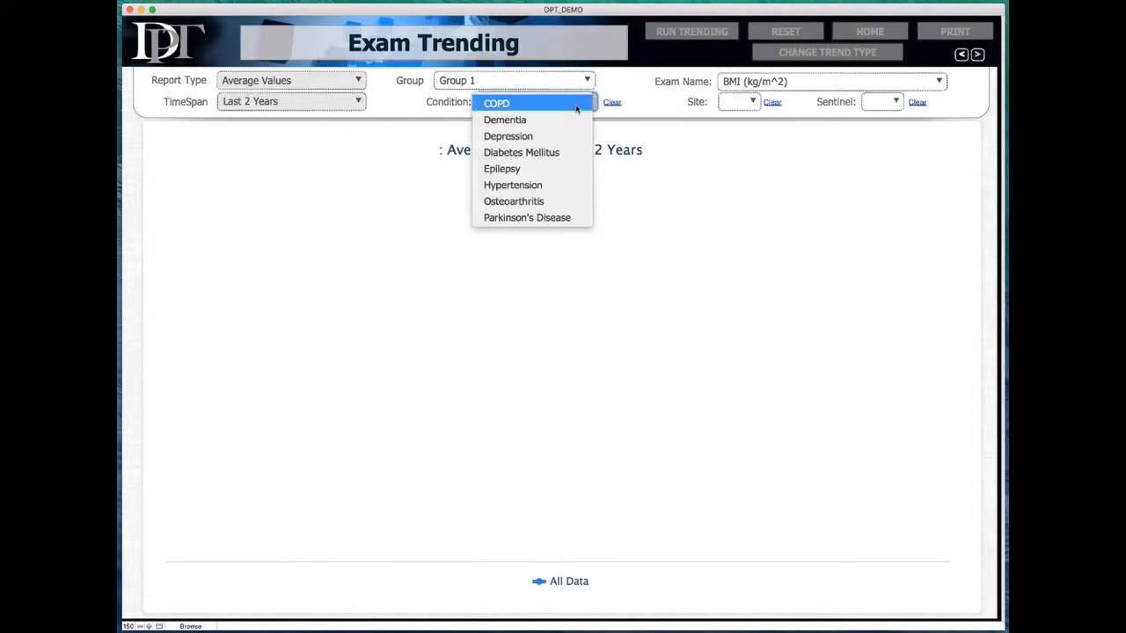
{"action": "left_click", "coordinate": [658, 103]}
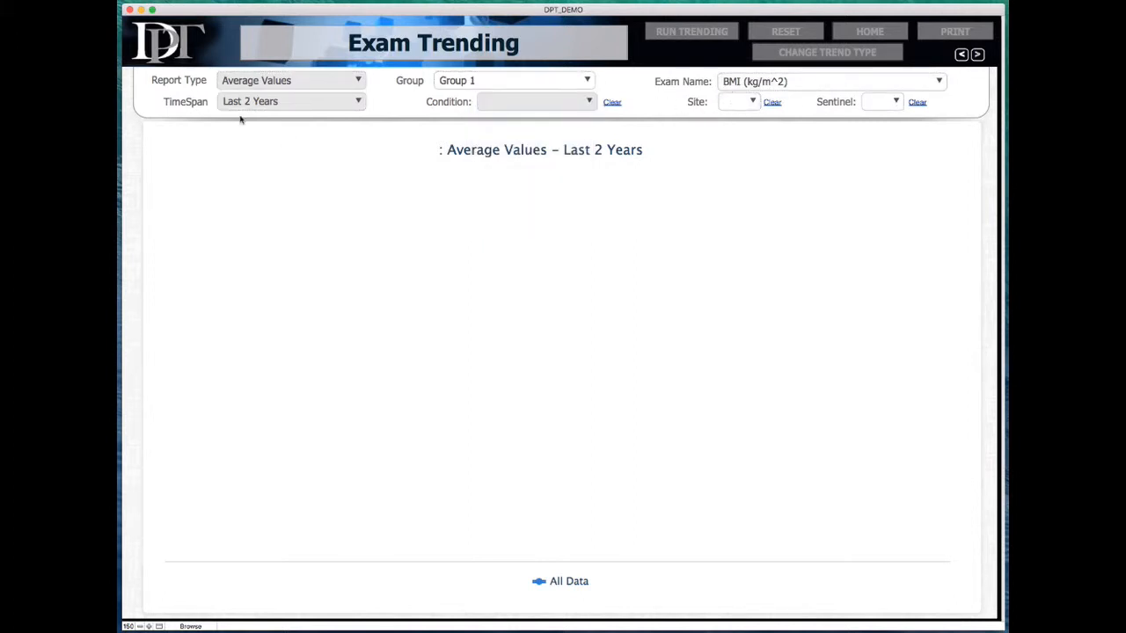
{"action": "left_click", "coordinate": [687, 38]}
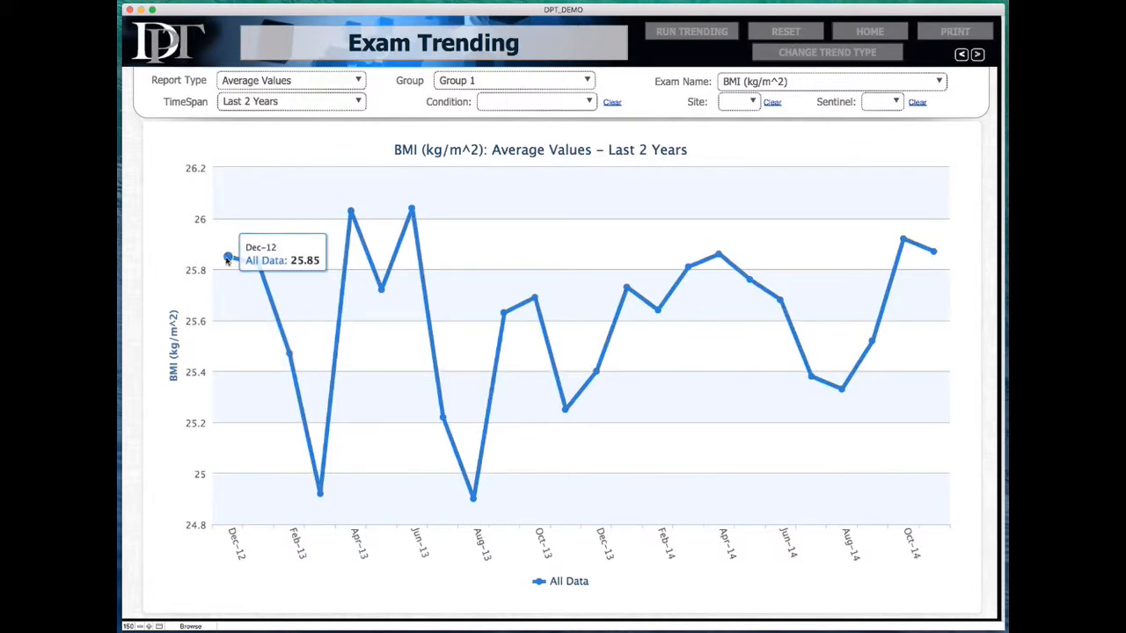
Step: Set Group 2's condition to Depression and rerun the trend to add its line
{"action": "left_click", "coordinate": [498, 82]}
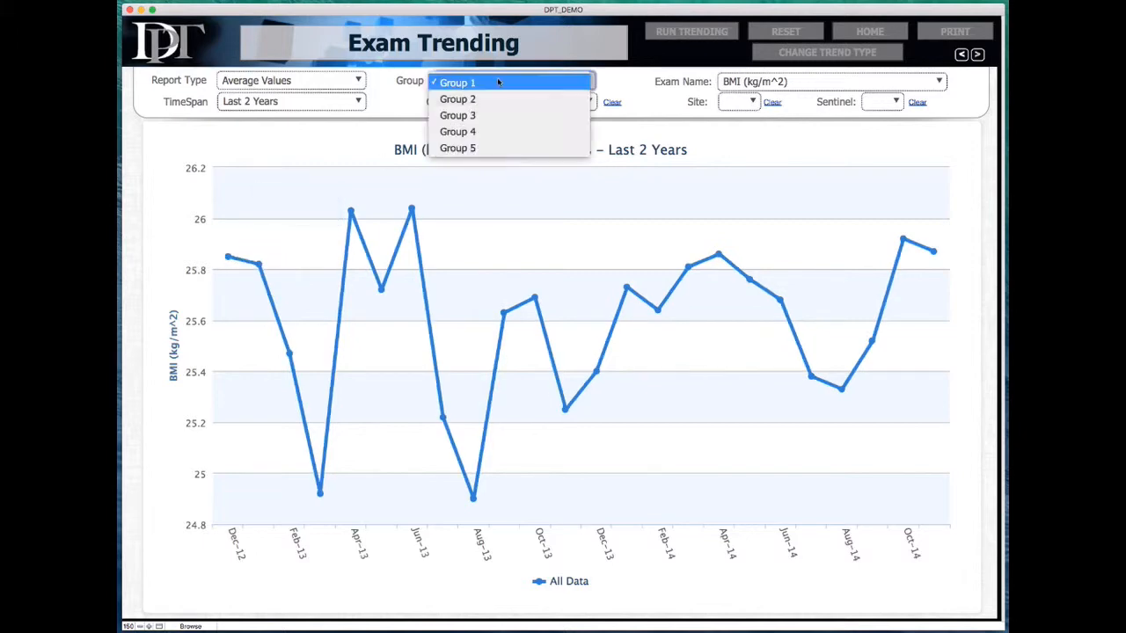
{"action": "left_click", "coordinate": [433, 106]}
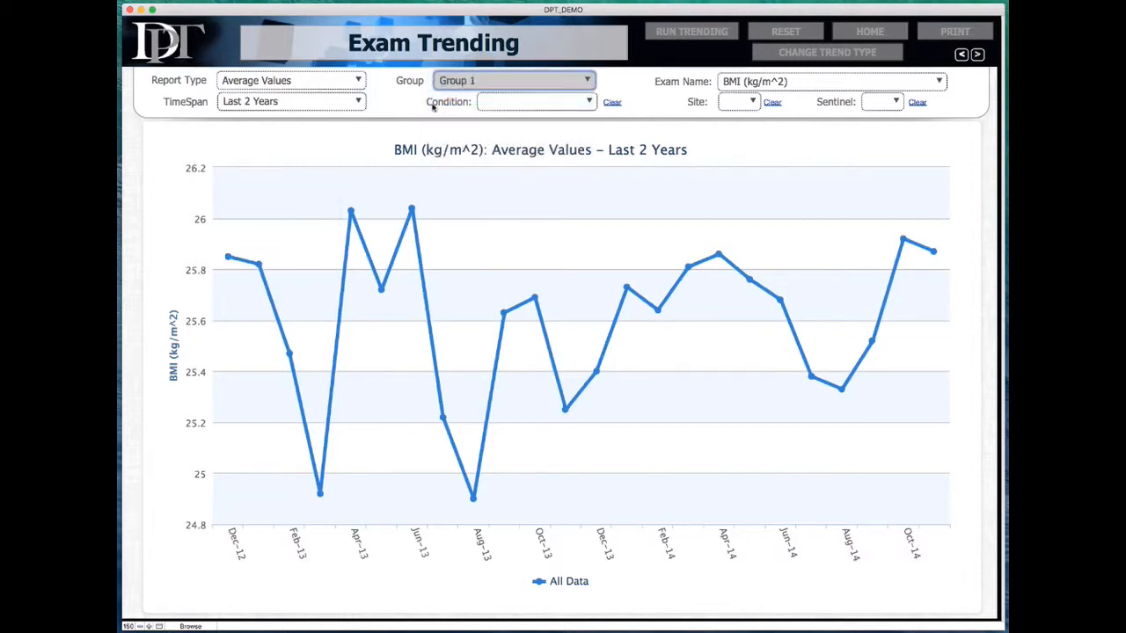
{"action": "left_click", "coordinate": [515, 107]}
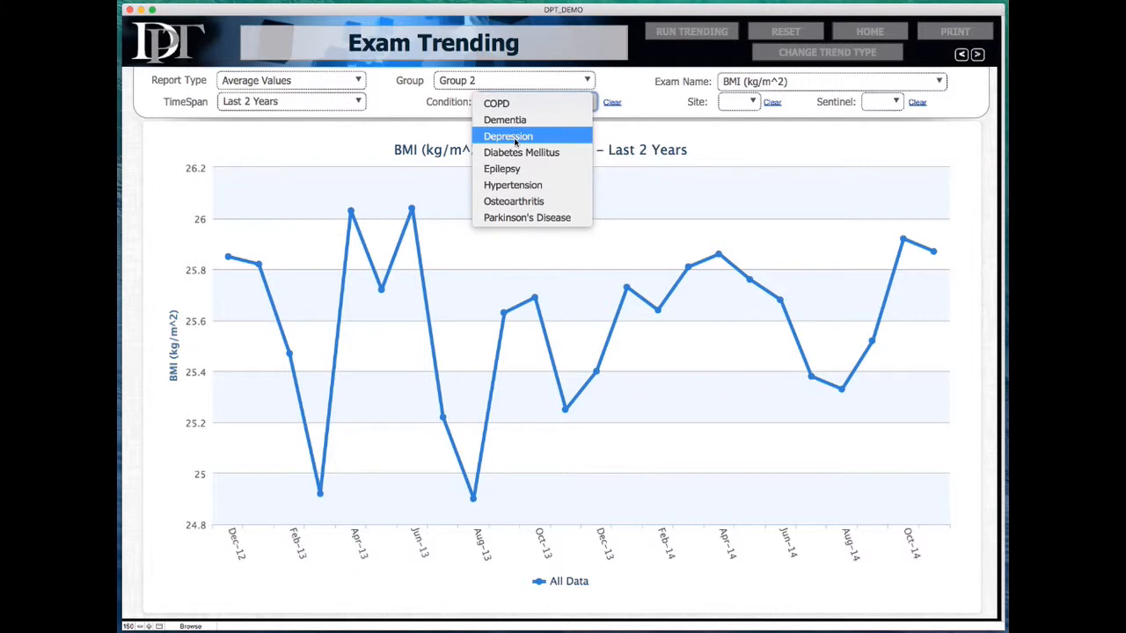
{"action": "left_click", "coordinate": [515, 138]}
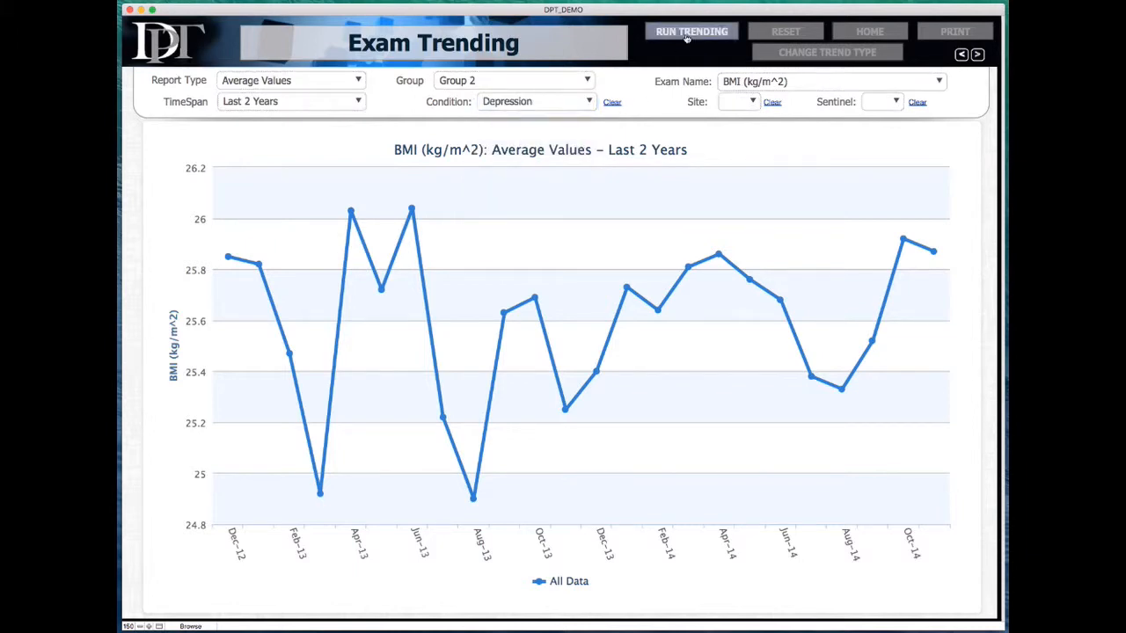
{"action": "left_click", "coordinate": [687, 38]}
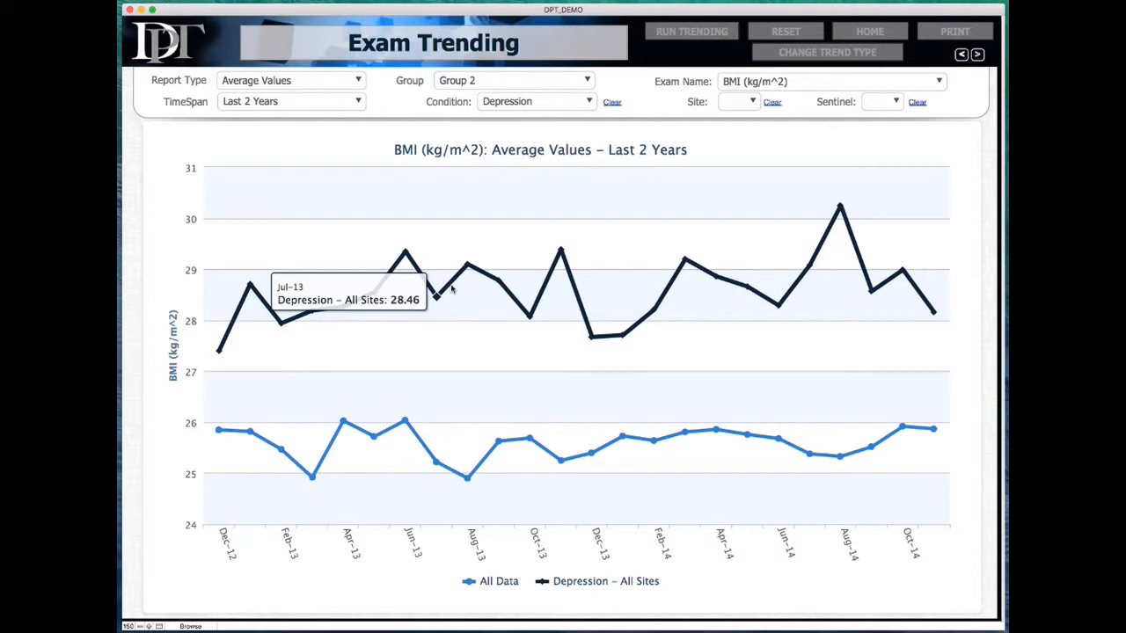
{"action": "left_click", "coordinate": [519, 80]}
Step: Set Group 3's condition to Diabetes Mellitus, rerun the trend, and read its BMI values
{"action": "left_click", "coordinate": [519, 99]}
{"action": "left_click", "coordinate": [516, 102]}
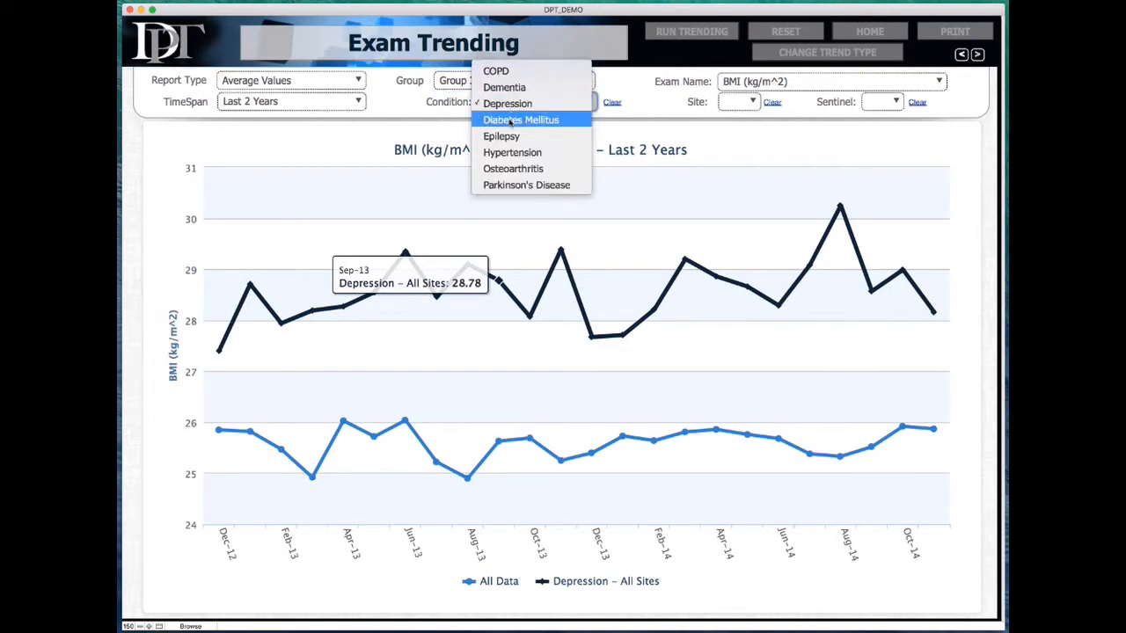
{"action": "left_click", "coordinate": [511, 120]}
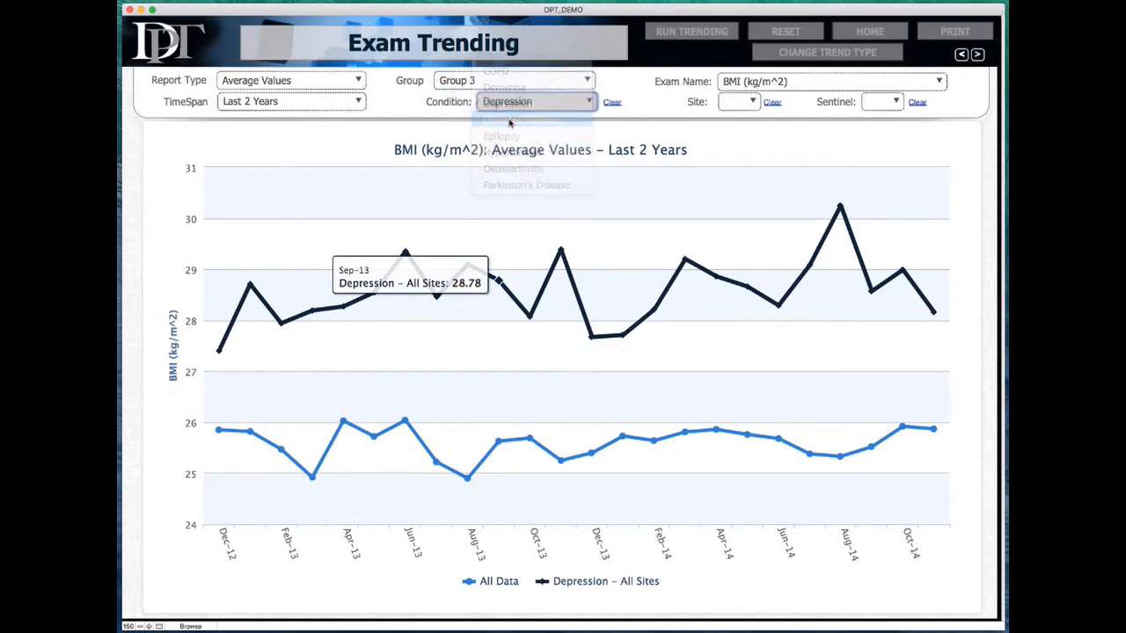
{"action": "left_click", "coordinate": [674, 33]}
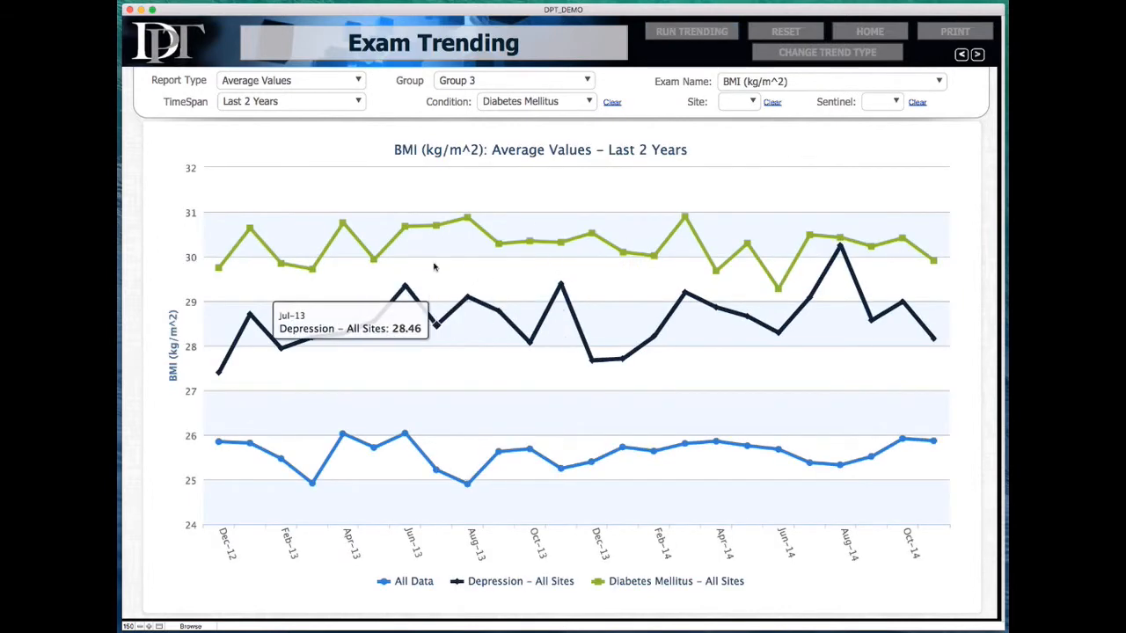
{"action": "mouse_move", "coordinate": [437, 230]}
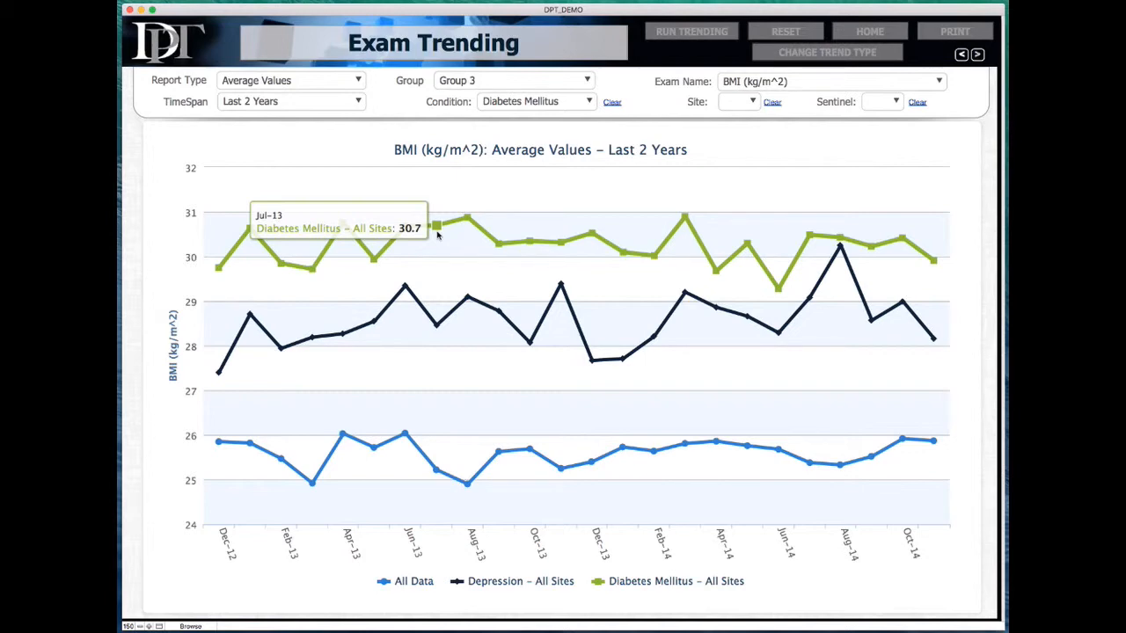
{"action": "left_click", "coordinate": [475, 80]}
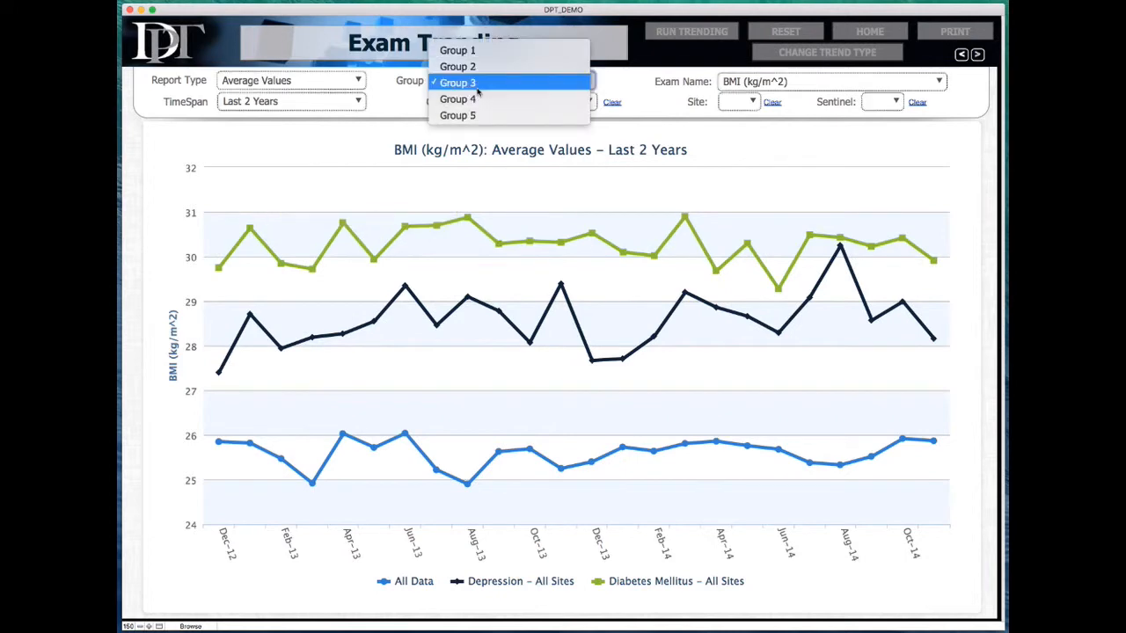
Step: Limit Group 1 to Site 1 and redraw the BMI chart
{"action": "left_click", "coordinate": [463, 54]}
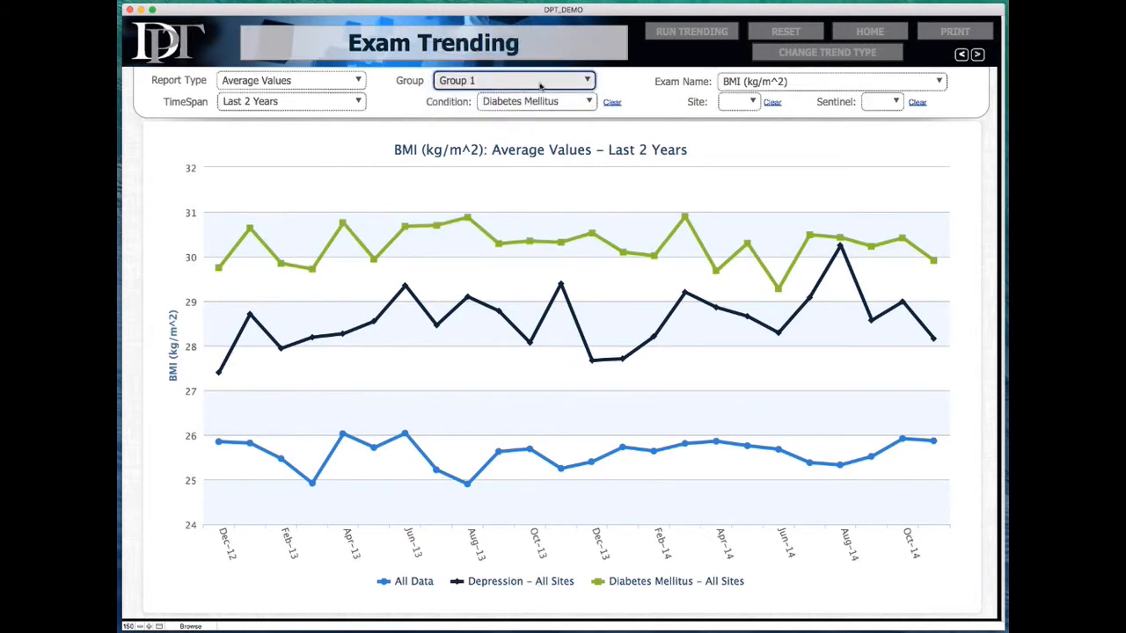
{"action": "left_click", "coordinate": [737, 103]}
{"action": "left_click", "coordinate": [735, 104]}
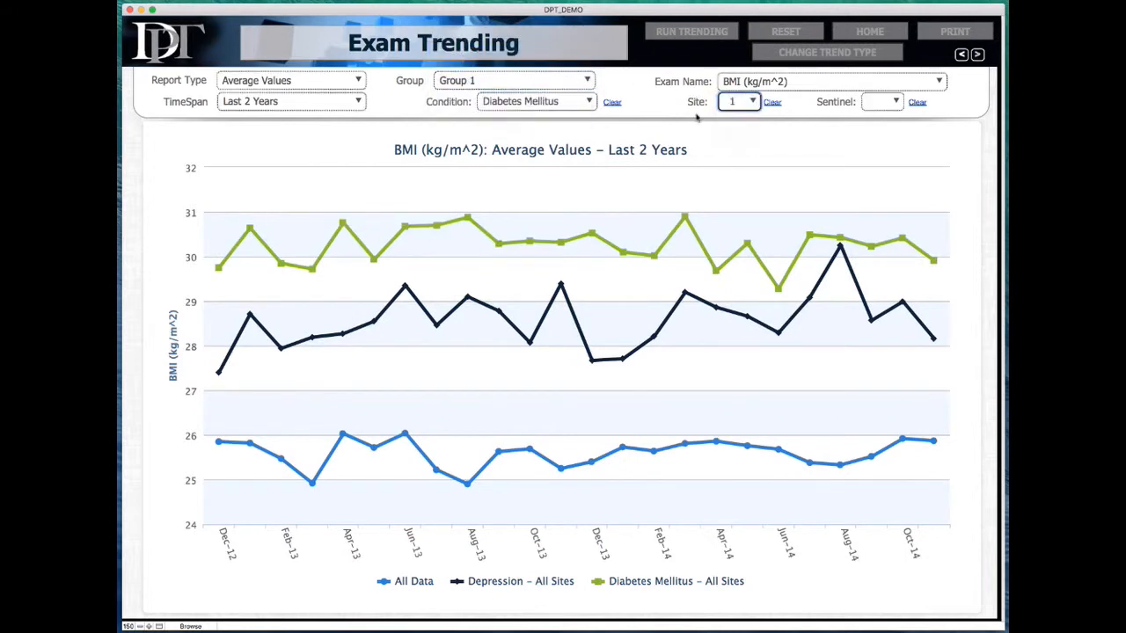
{"action": "left_click", "coordinate": [691, 31]}
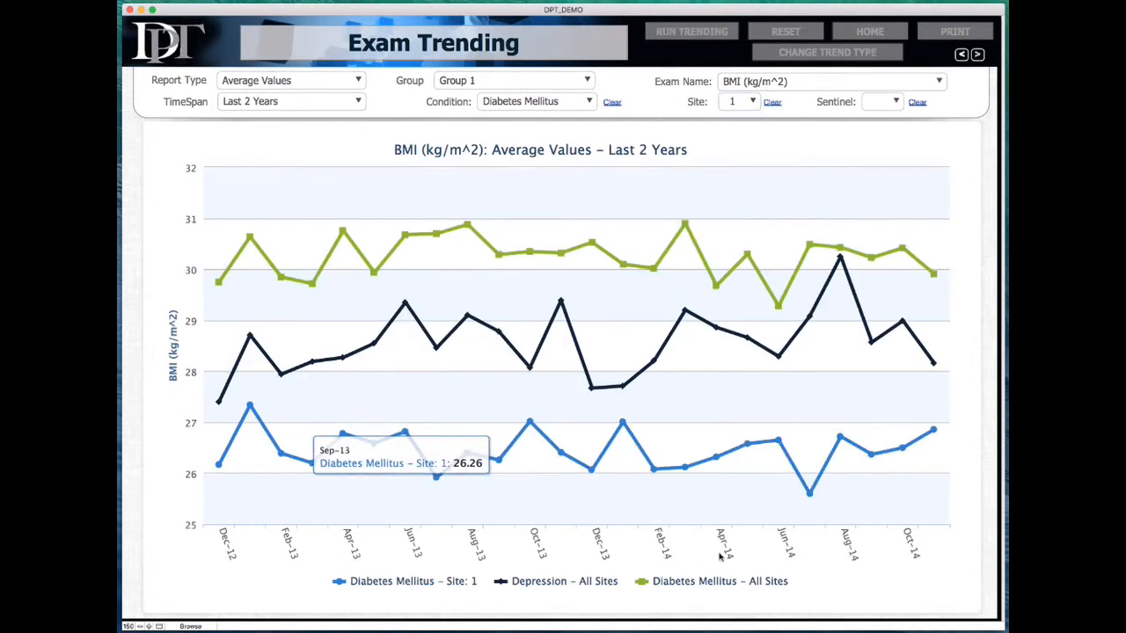
Step: Set Group 2's condition to Depression and redraw the chart for Site 1
{"action": "left_click", "coordinate": [515, 81]}
{"action": "left_click", "coordinate": [512, 99]}
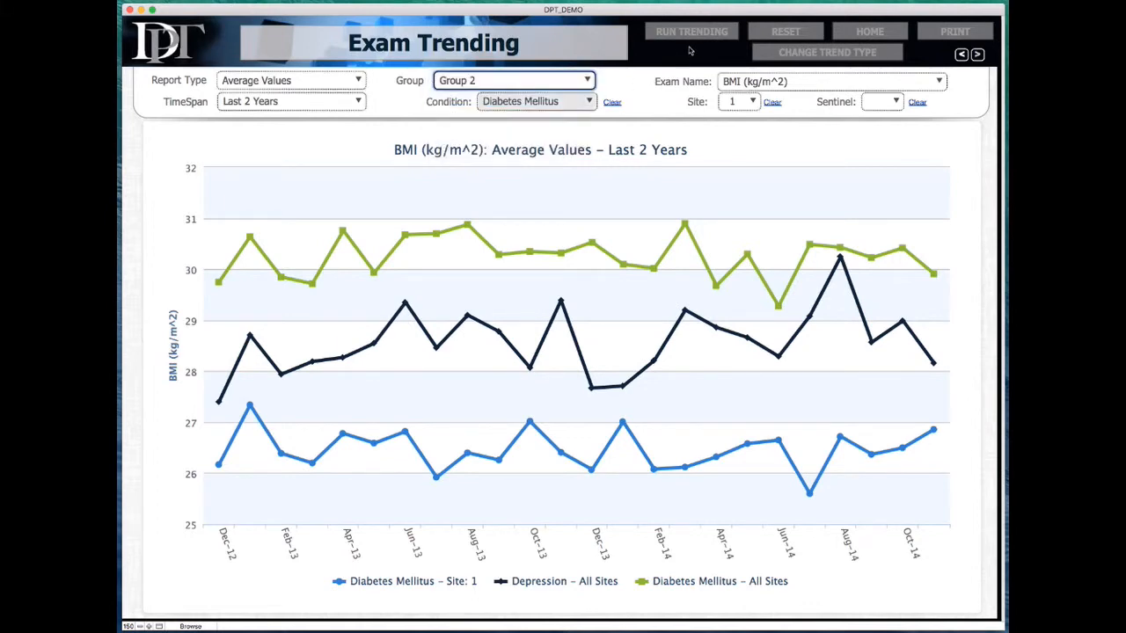
{"action": "left_click", "coordinate": [567, 105]}
{"action": "left_click", "coordinate": [528, 87]}
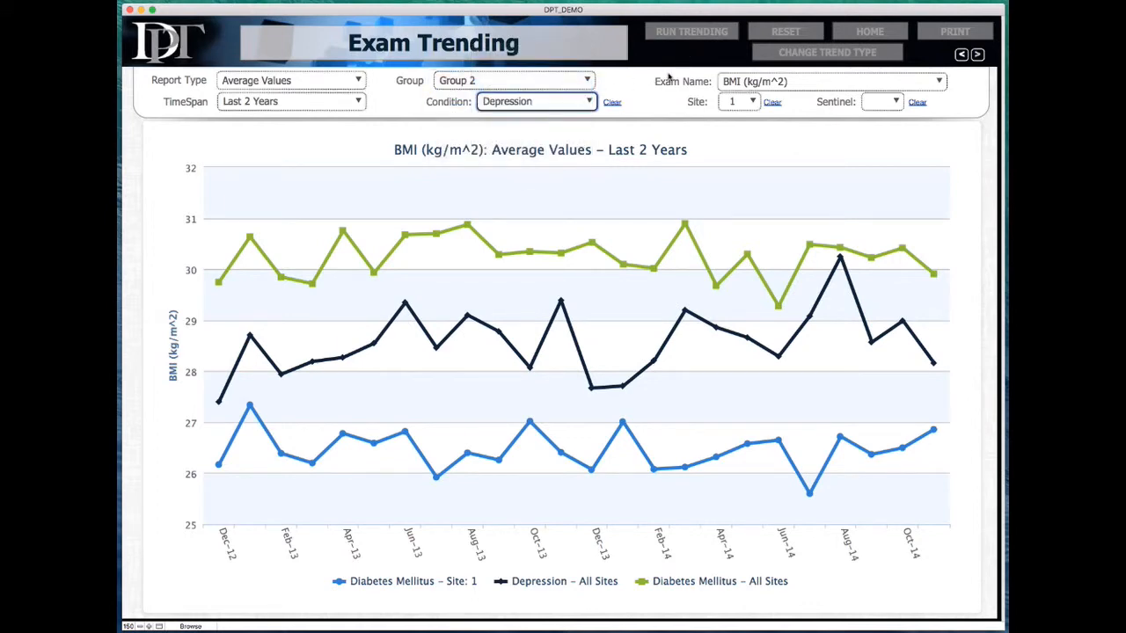
{"action": "left_click", "coordinate": [671, 35]}
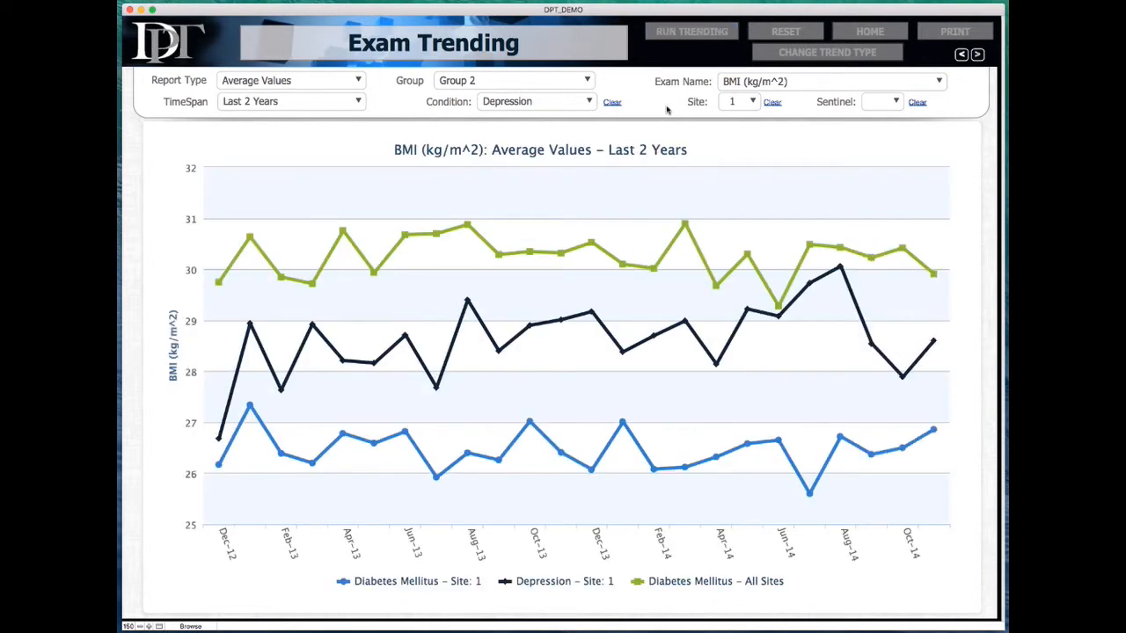
{"action": "left_click", "coordinate": [515, 80]}
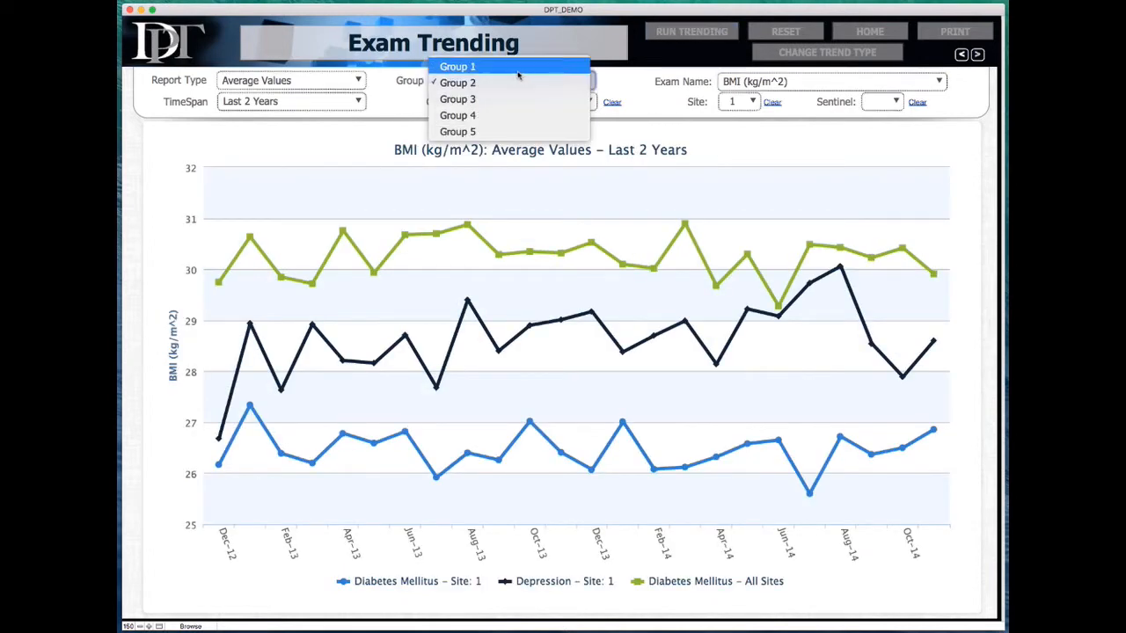
Step: Set Group 3 to Diabetes Mellitus at Site 2, redraw the chart, and inspect the points
{"action": "left_click", "coordinate": [509, 98]}
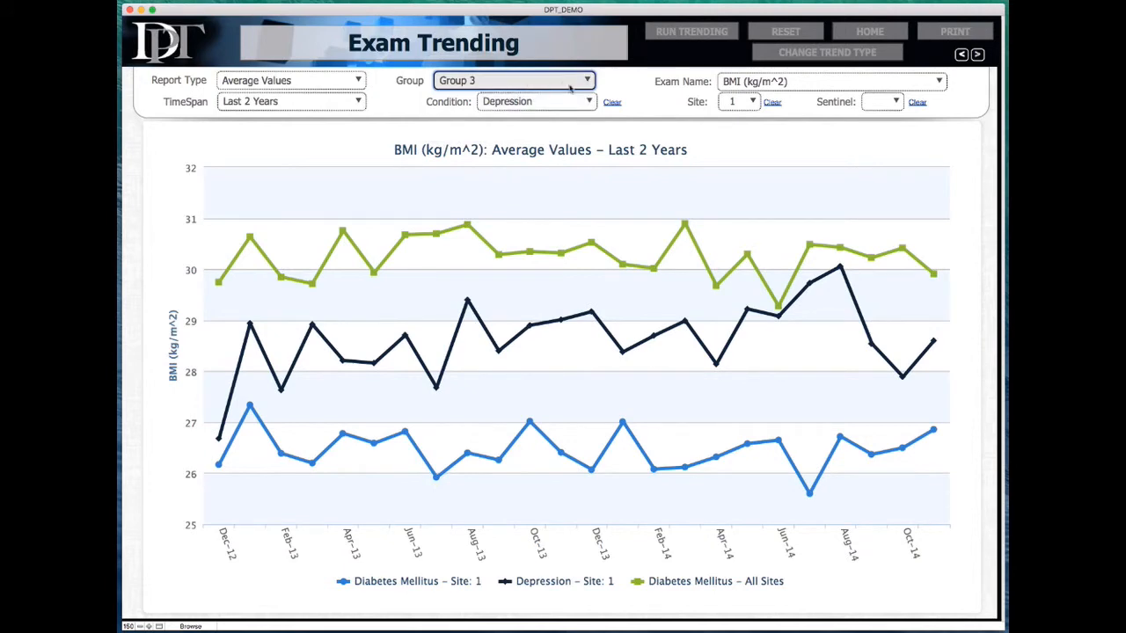
{"action": "left_click", "coordinate": [533, 102]}
{"action": "left_click", "coordinate": [523, 120]}
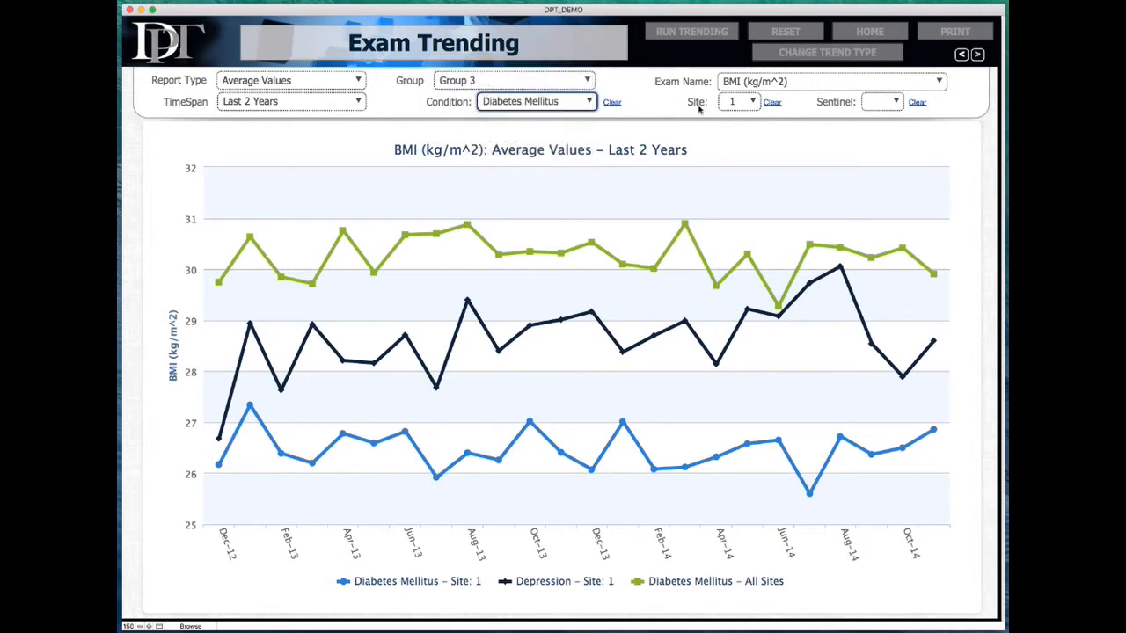
{"action": "left_click", "coordinate": [727, 103]}
{"action": "left_click", "coordinate": [726, 120]}
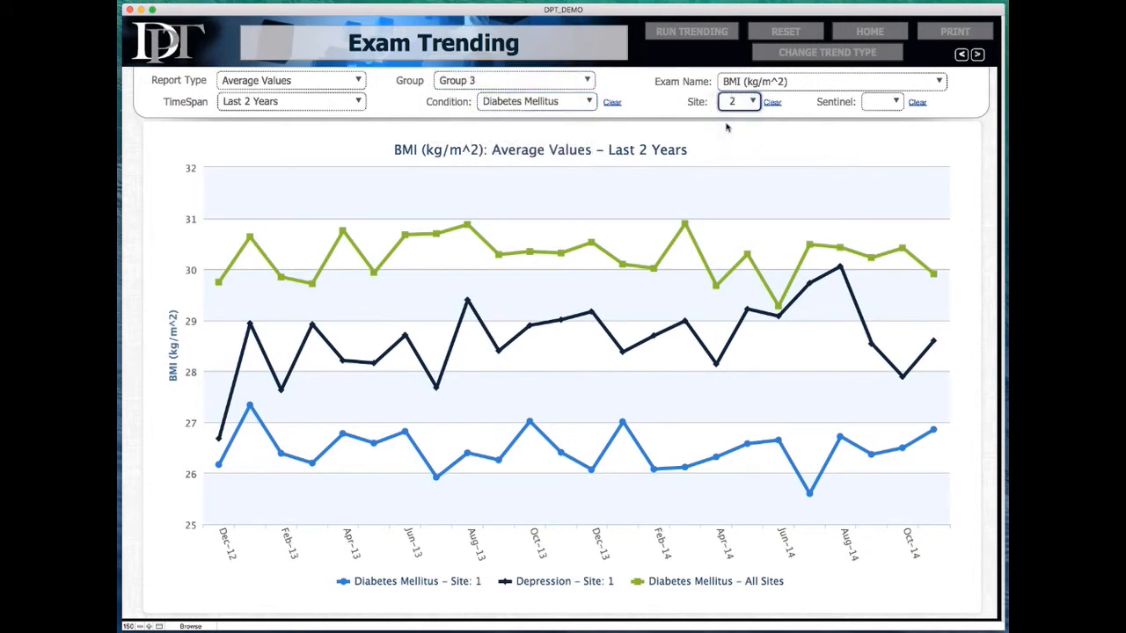
{"action": "left_click", "coordinate": [679, 34]}
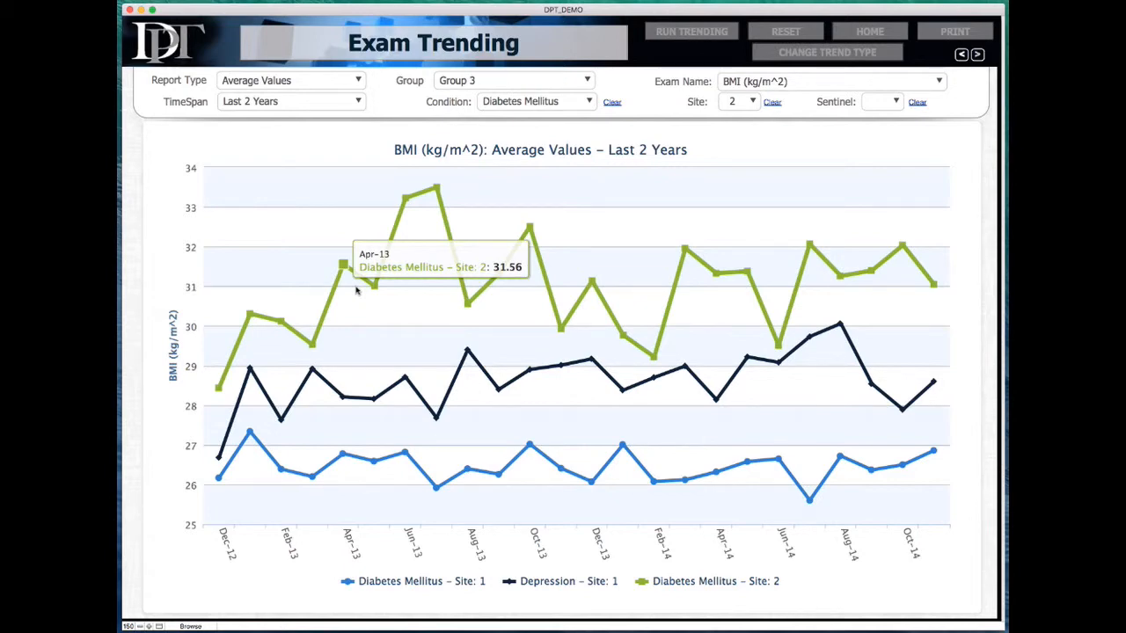
{"action": "mouse_move", "coordinate": [468, 351]}
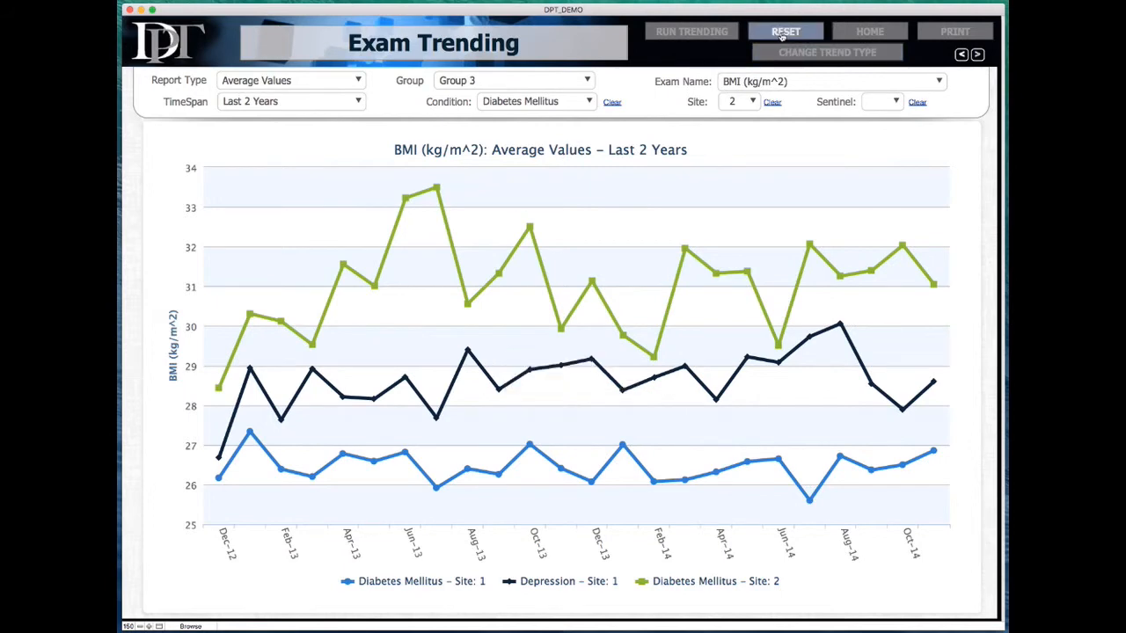
Step: Print the chart to PDF with Session Focus 'Demo' and Search Name 'Trending'
{"action": "left_click", "coordinate": [955, 33]}
{"action": "left_click", "coordinate": [818, 219]}
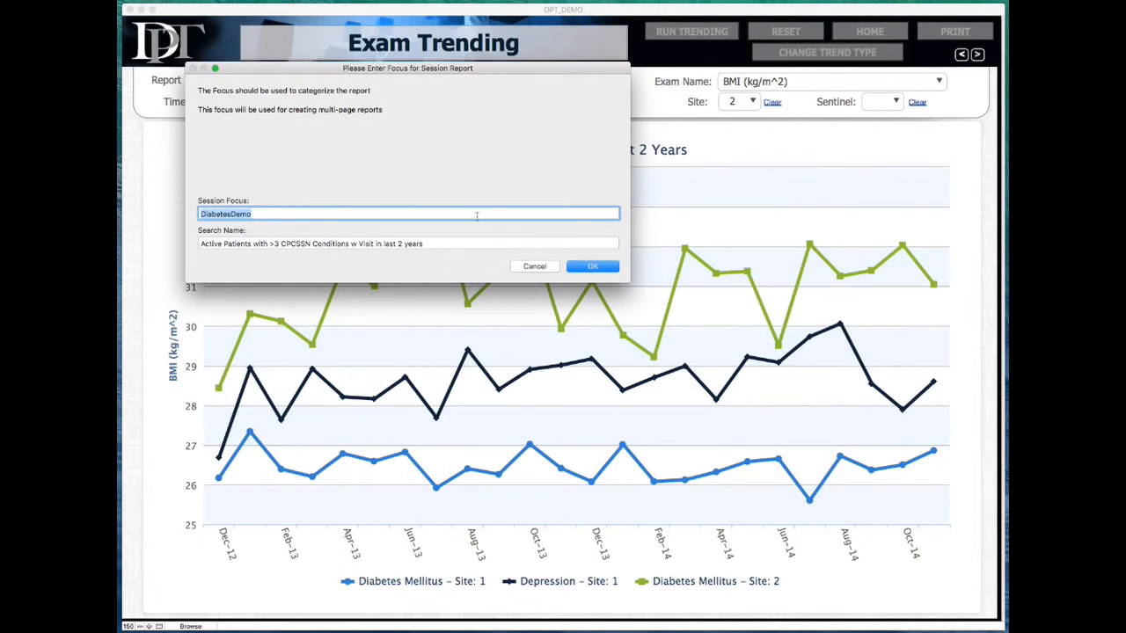
{"action": "type", "text": "Demo"}
{"action": "key", "text": "Tab"}
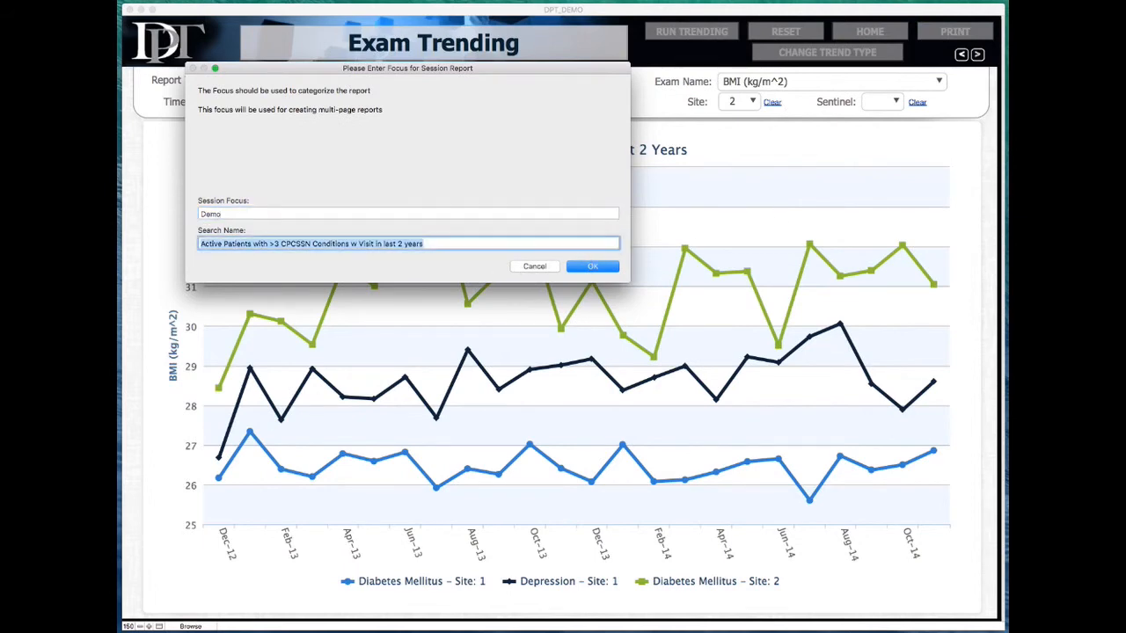
{"action": "type", "text": "Trending"}
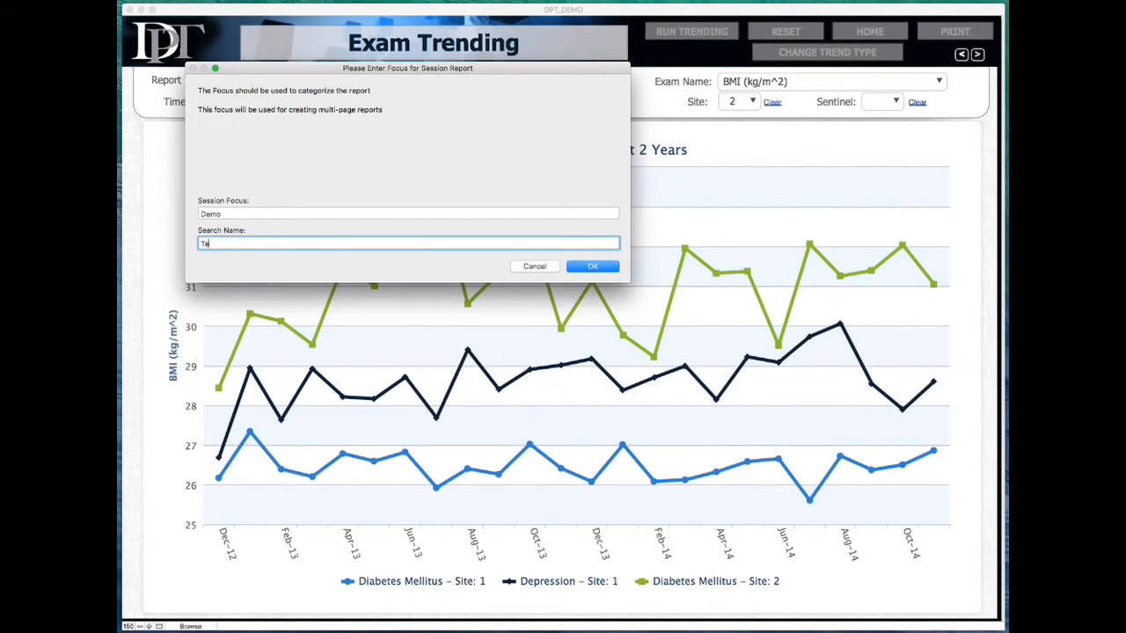
{"action": "key", "text": "Return"}
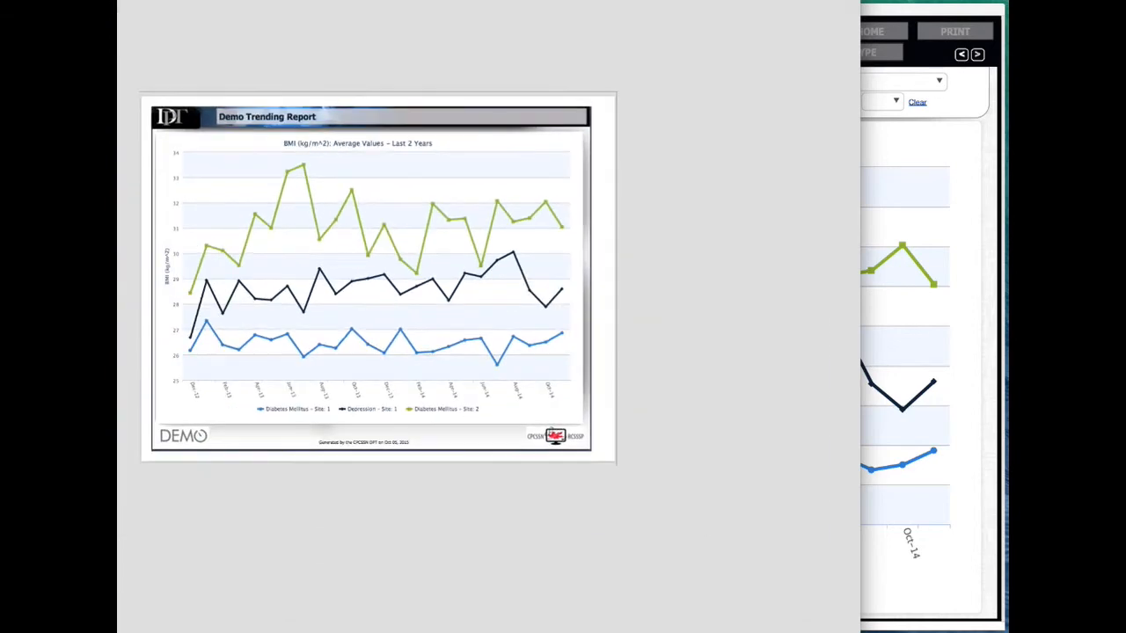
Step: Resize and reposition the Preview window to review the PDF report, then close it
{"action": "left_click_drag", "start_coordinate": [117, 0], "coordinate": [231, 158]}
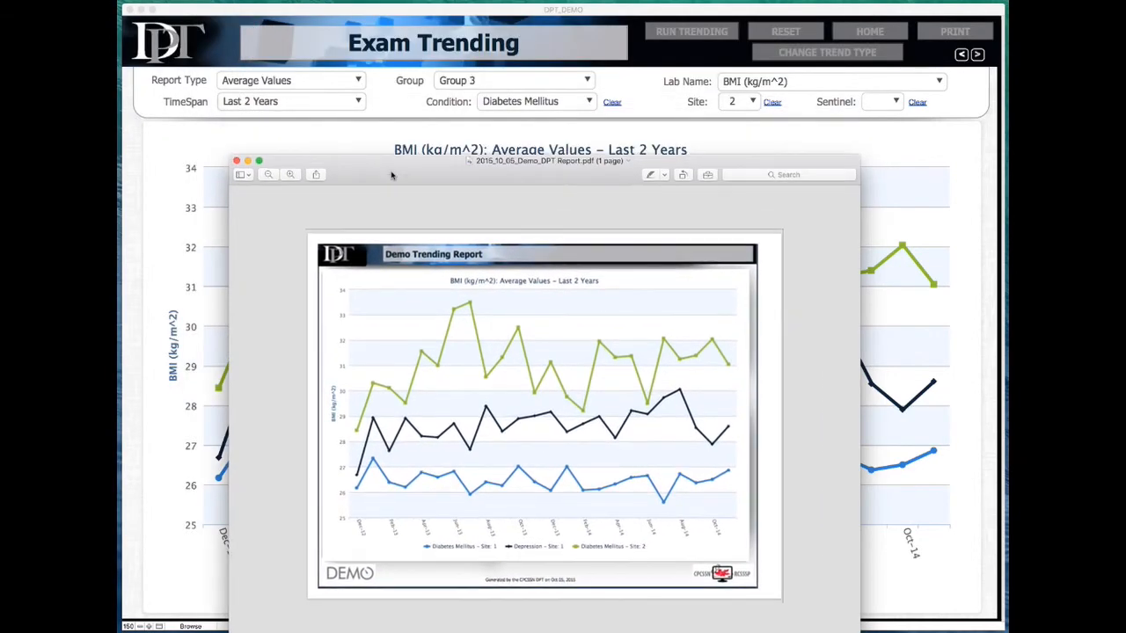
{"action": "left_click_drag", "start_coordinate": [392, 175], "coordinate": [409, 101]}
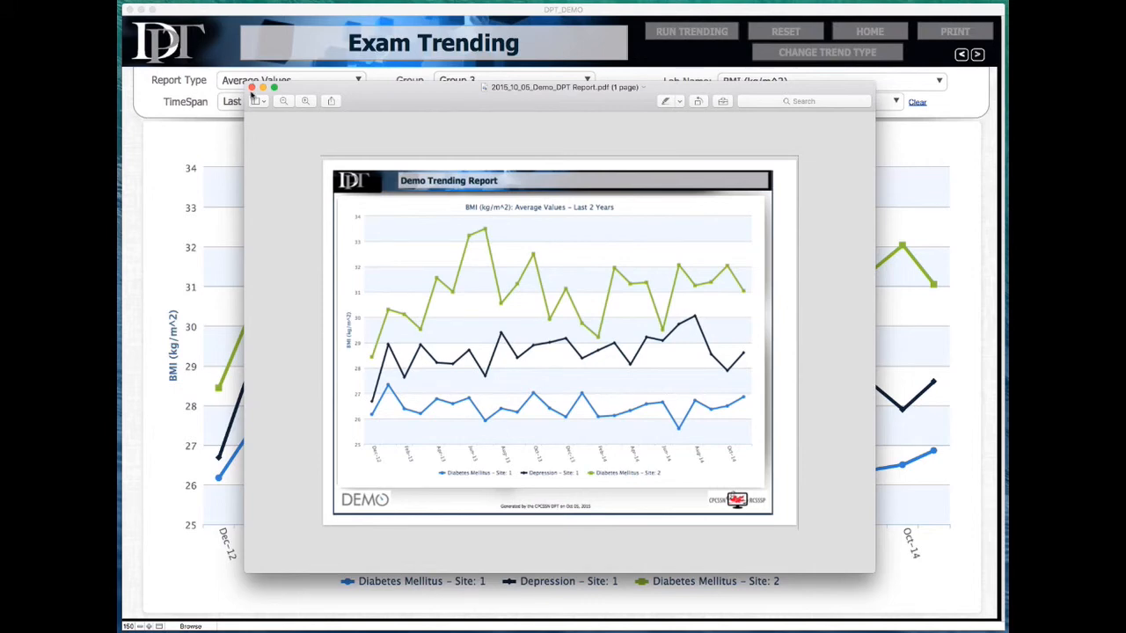
{"action": "left_click", "coordinate": [251, 89]}
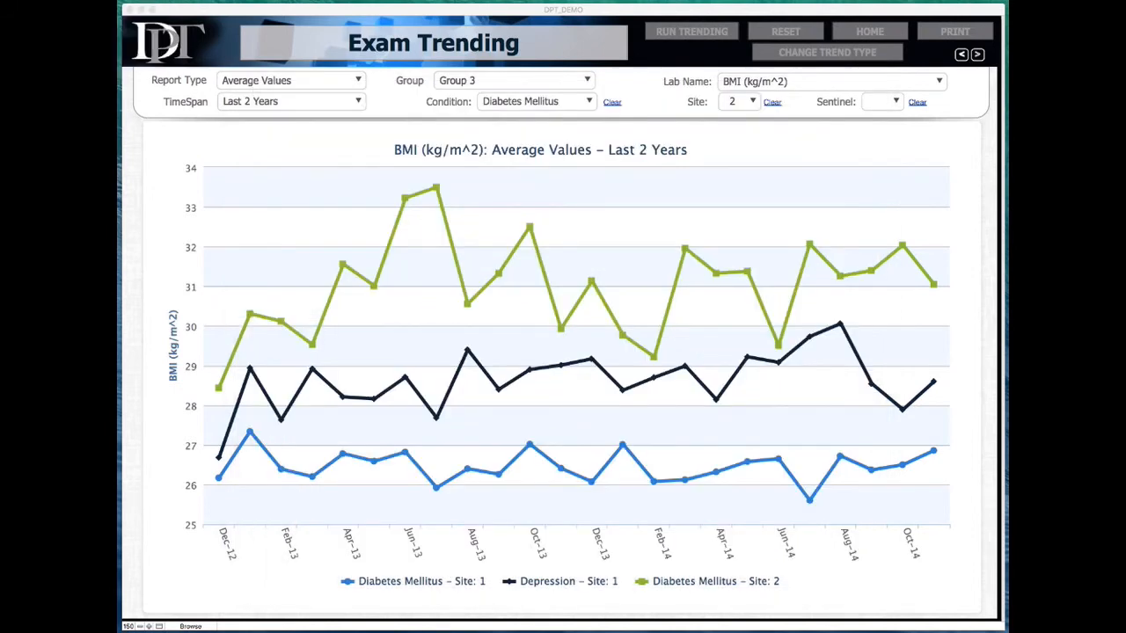